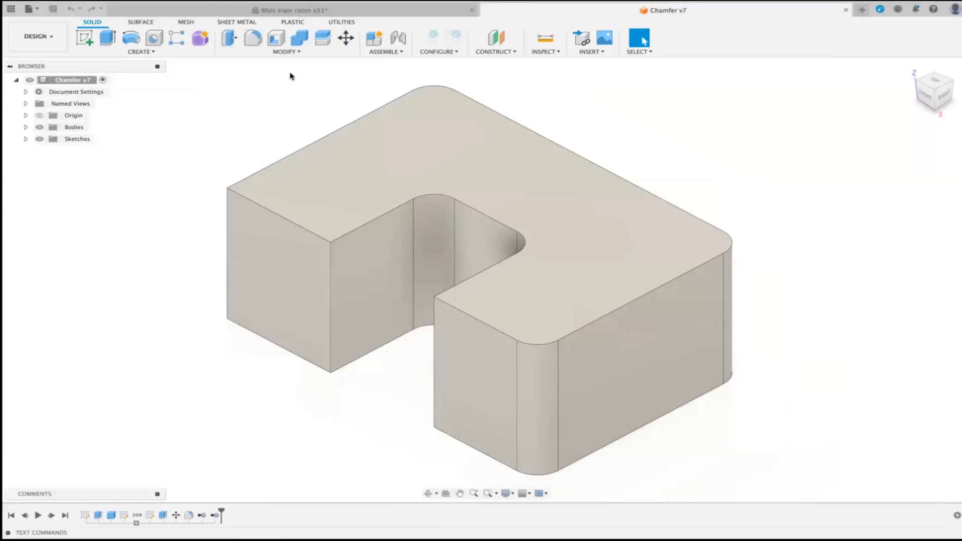
# Try a 2 mm equal-distance chamfer on the block's outer top edge chain and remove that selection set
pyautogui.click(299, 52)
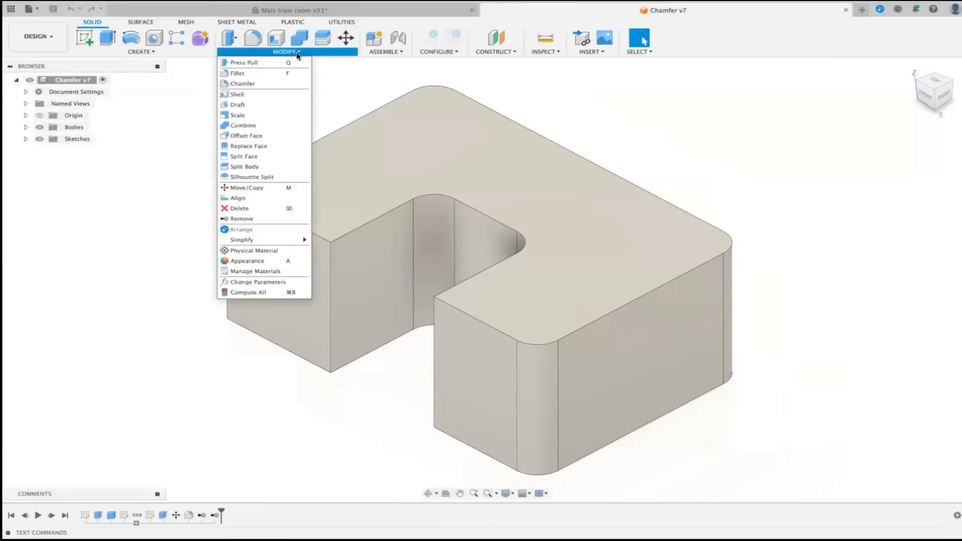
pyautogui.click(249, 84)
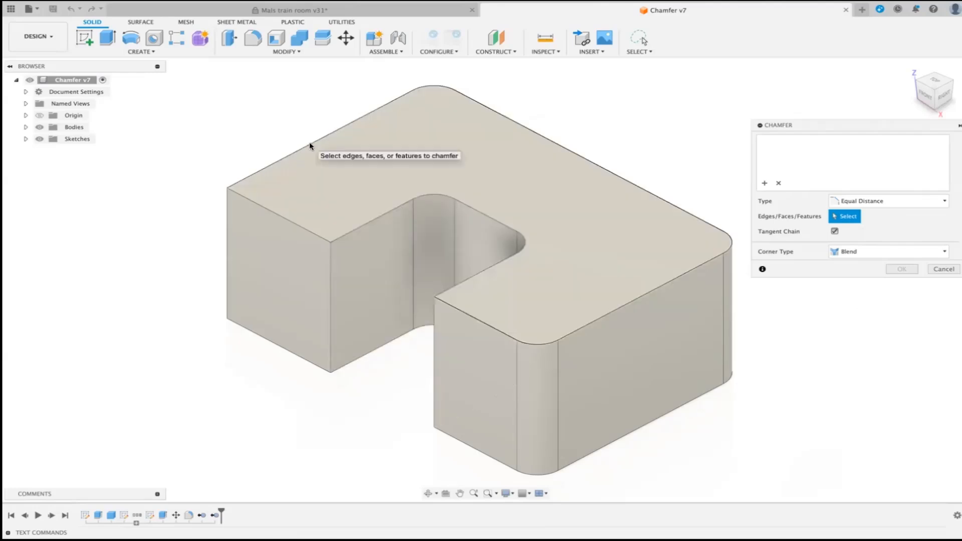
pyautogui.click(309, 145)
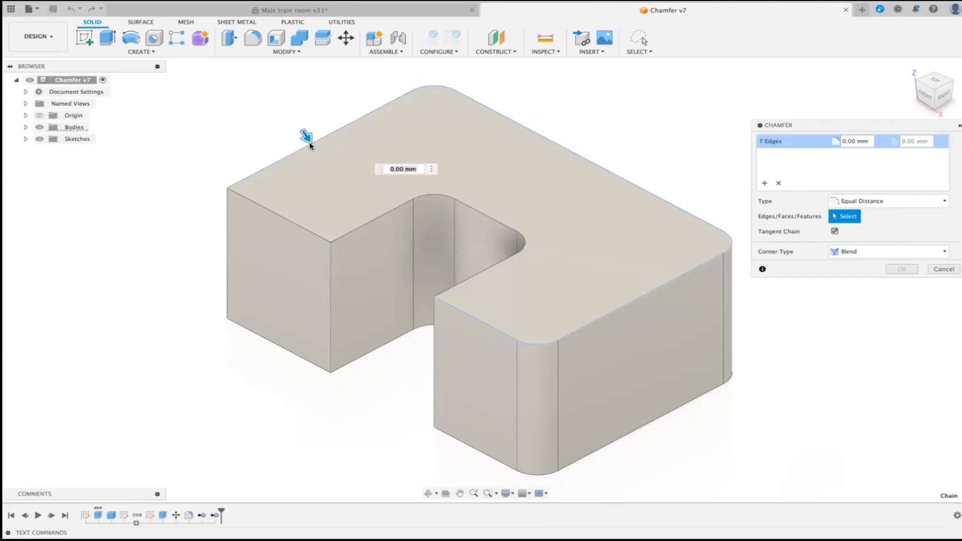
pyautogui.write('2')
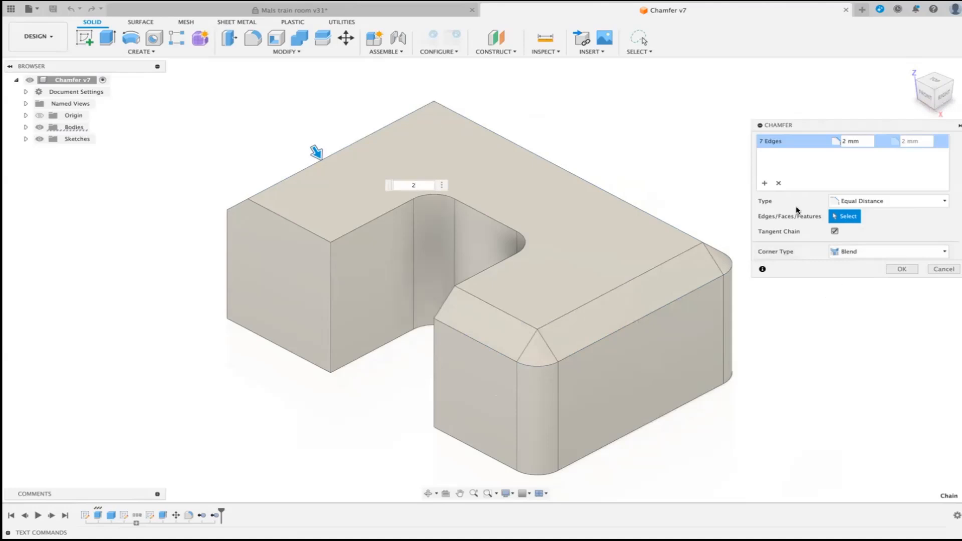
pyautogui.click(778, 184)
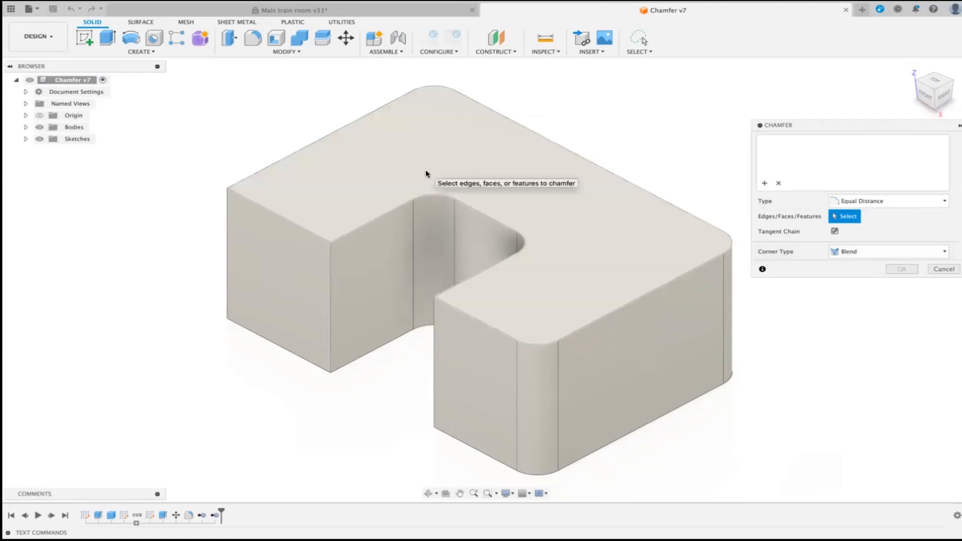
# Try a 2 mm equal-distance chamfer on the block's whole top face and remove that selection set
pyautogui.click(426, 174)
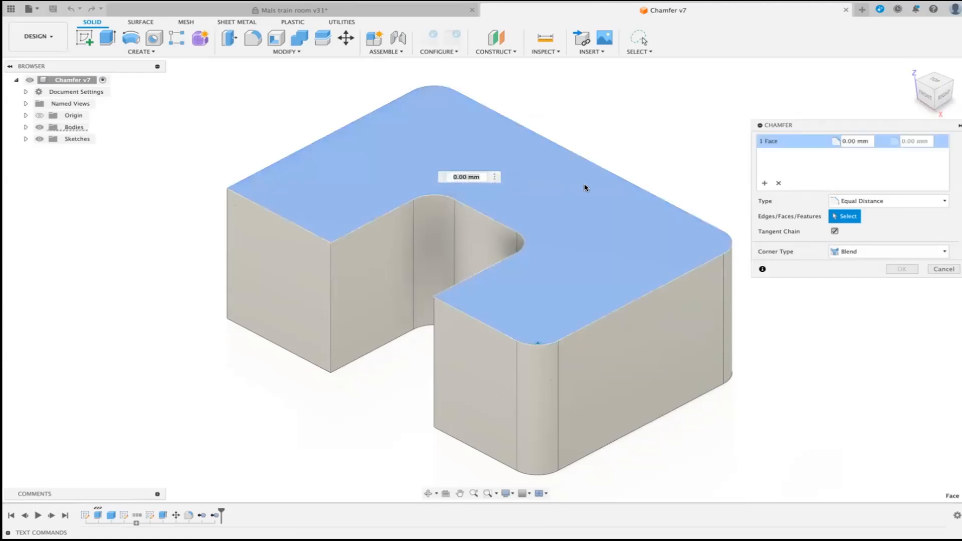
pyautogui.write('2')
pyautogui.press('Return')
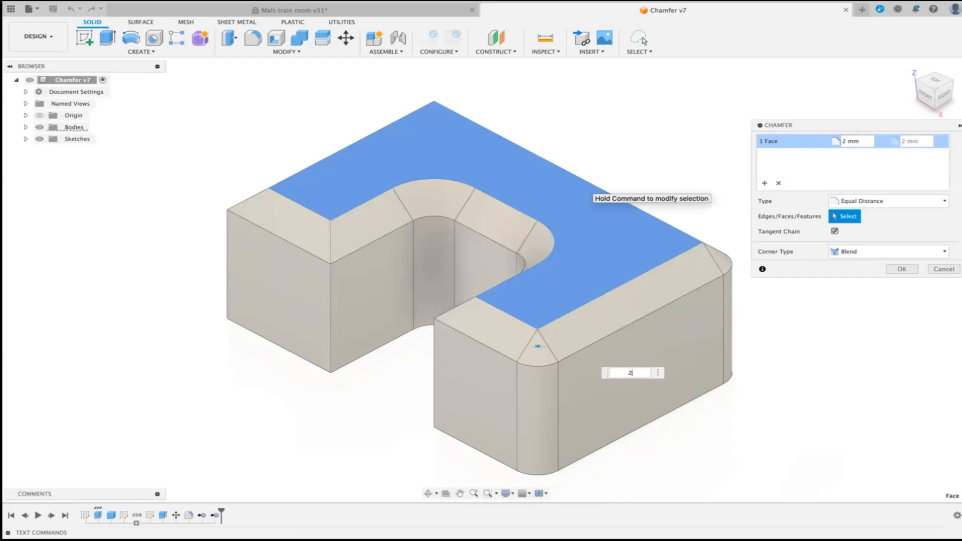
pyautogui.click(777, 183)
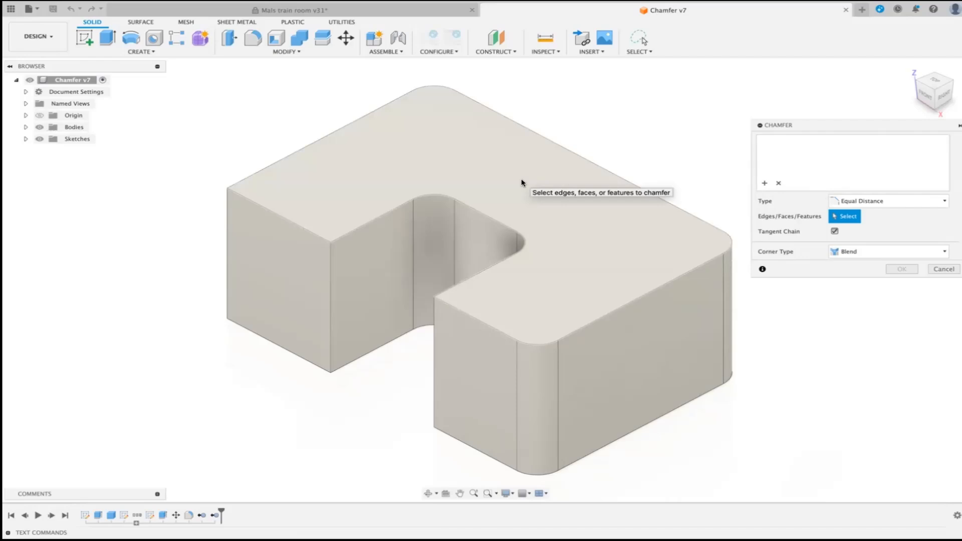
# Chamfer all edges of the first extrude feature with an equal distance of 2 mm
pyautogui.click(97, 515)
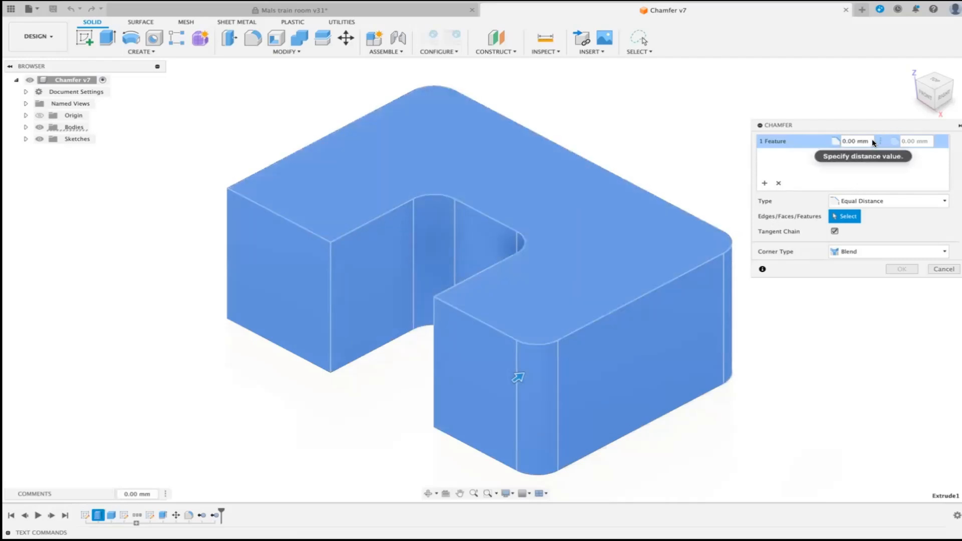
pyautogui.click(871, 143)
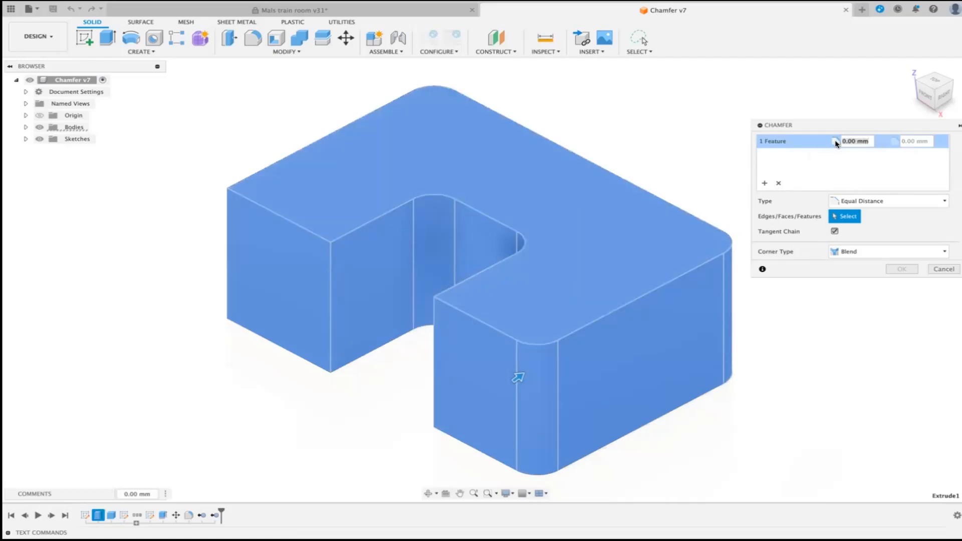
pyautogui.write('2')
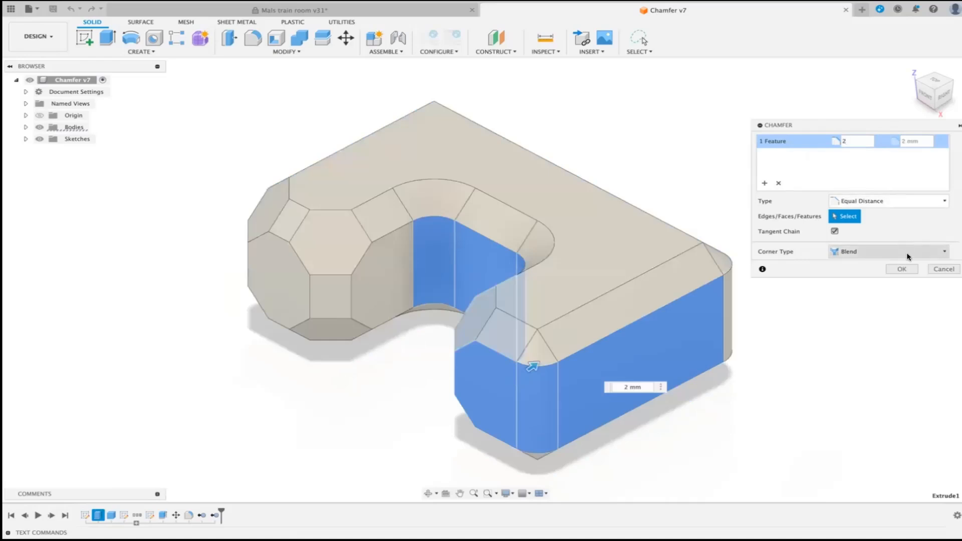
pyautogui.click(902, 269)
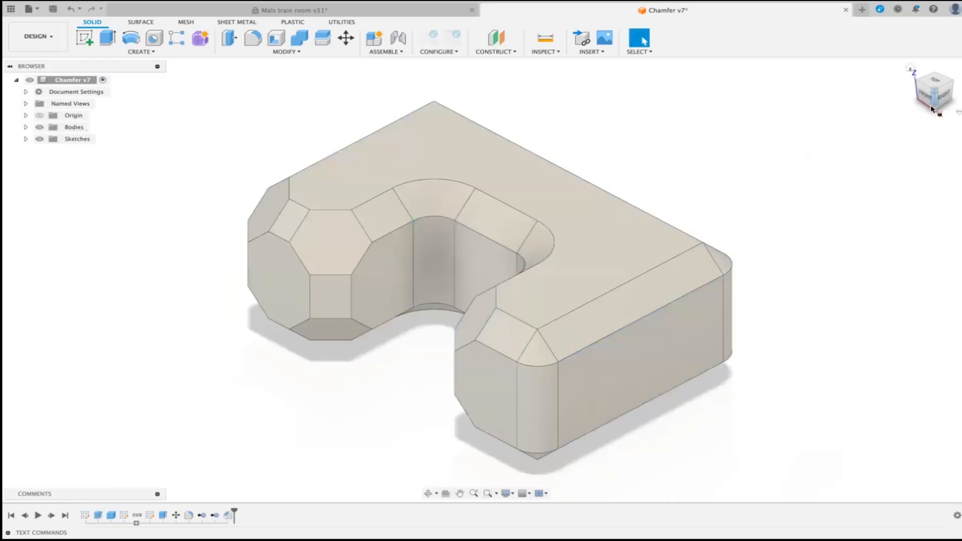
pyautogui.keyDown('shift'); pyautogui.moveTo(484, 279); pyautogui.dragTo(485, 280, button='middle'); pyautogui.keyUp('shift')
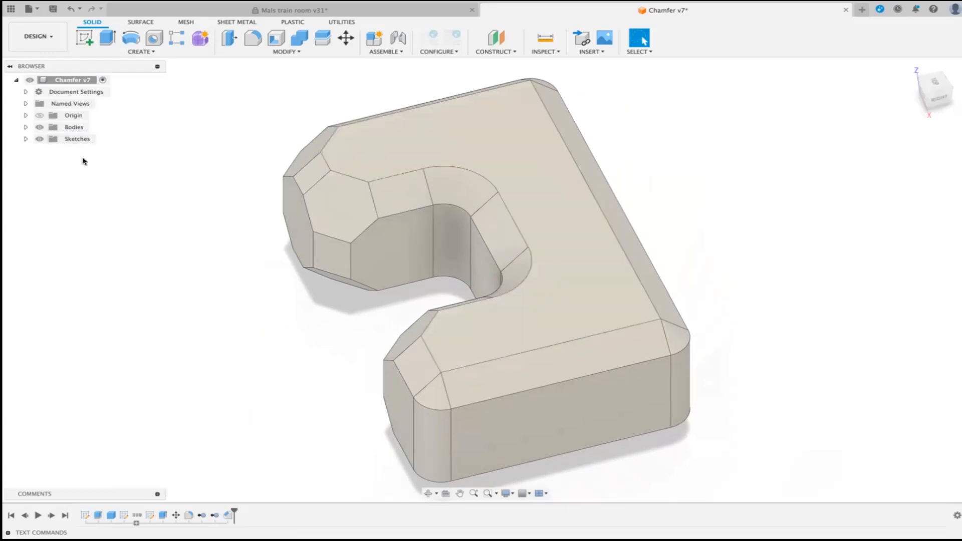
# Edit the new chamfer, replacing its feature selection with the outer top edge chain at 2 mm
pyautogui.rightClick(227, 515)
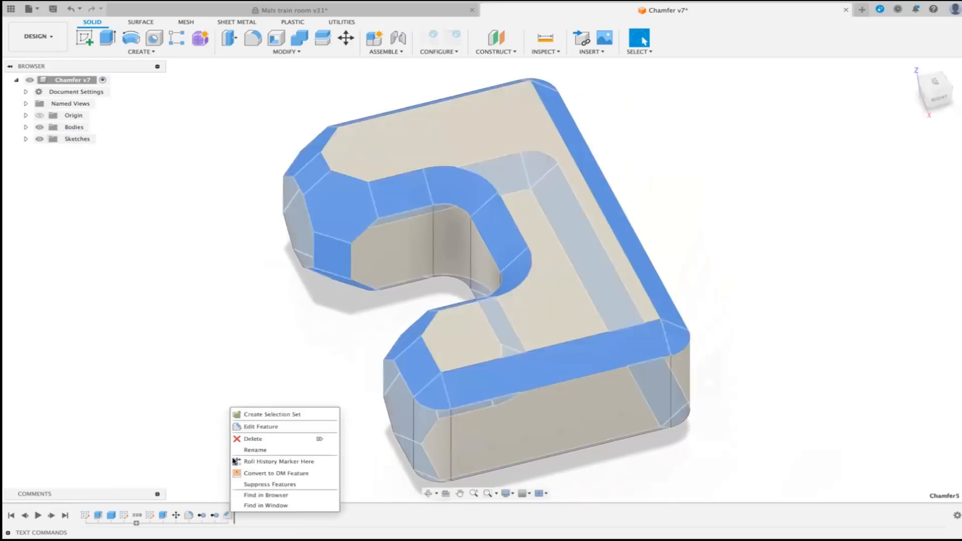
pyautogui.click(272, 426)
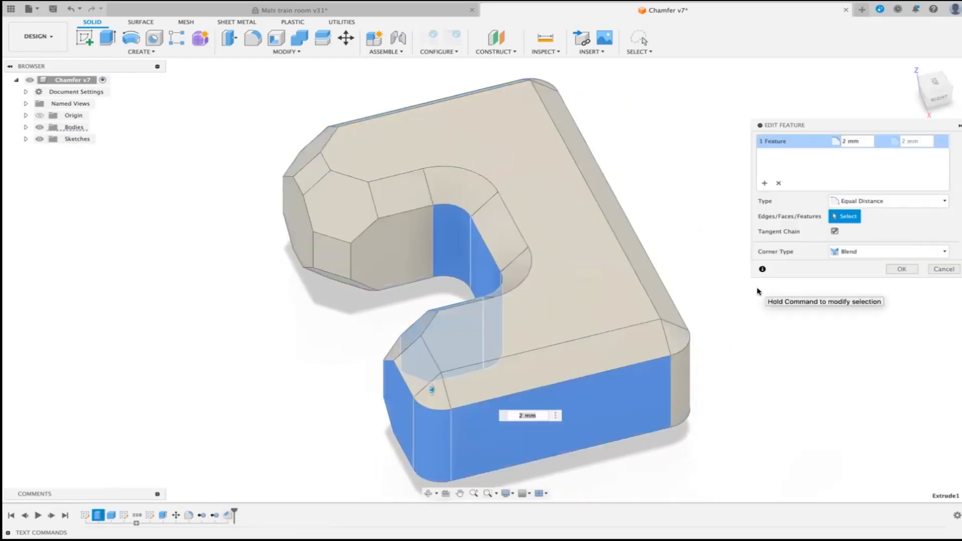
pyautogui.click(910, 67)
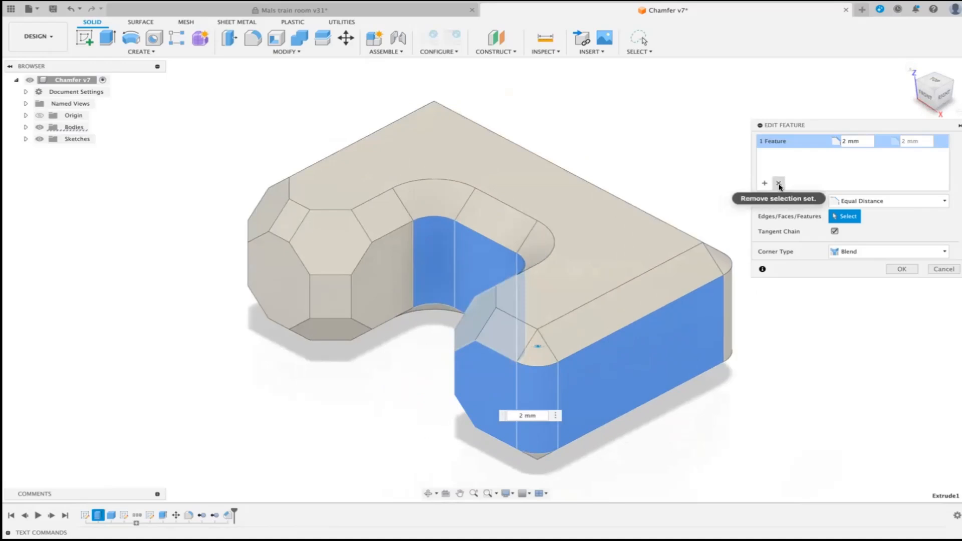
pyautogui.click(778, 185)
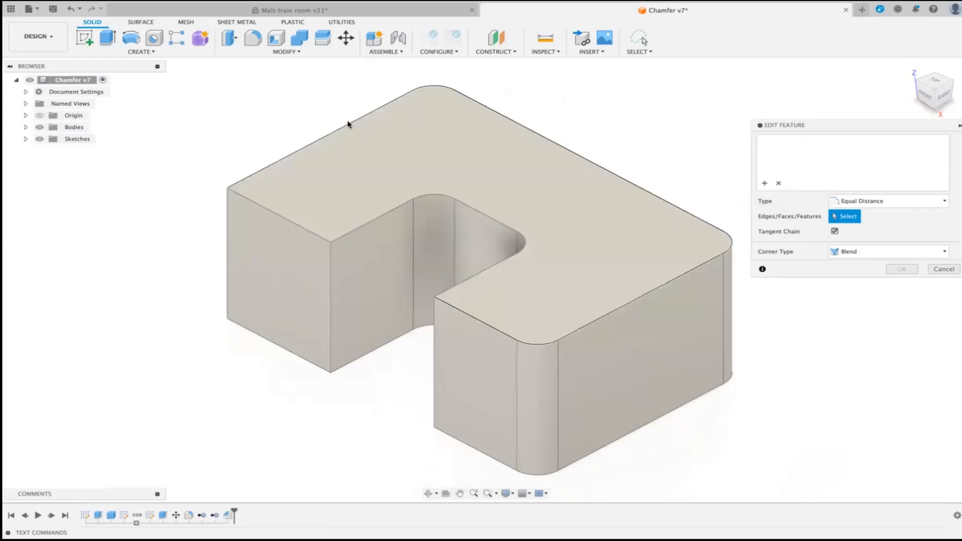
pyautogui.click(347, 128)
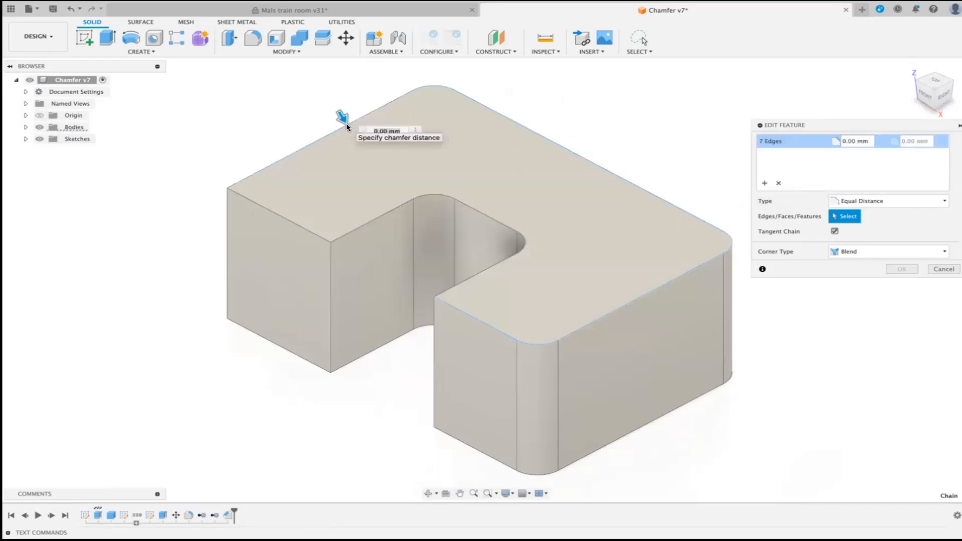
pyautogui.write('2')
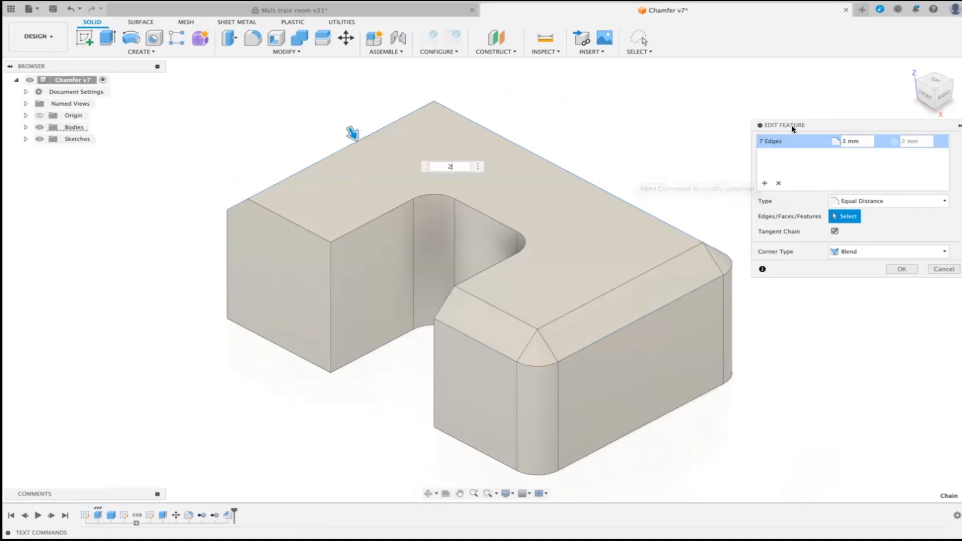
# Change the chamfer type to Two Distance and set the distance down the side face to 1 mm
pyautogui.click(925, 93)
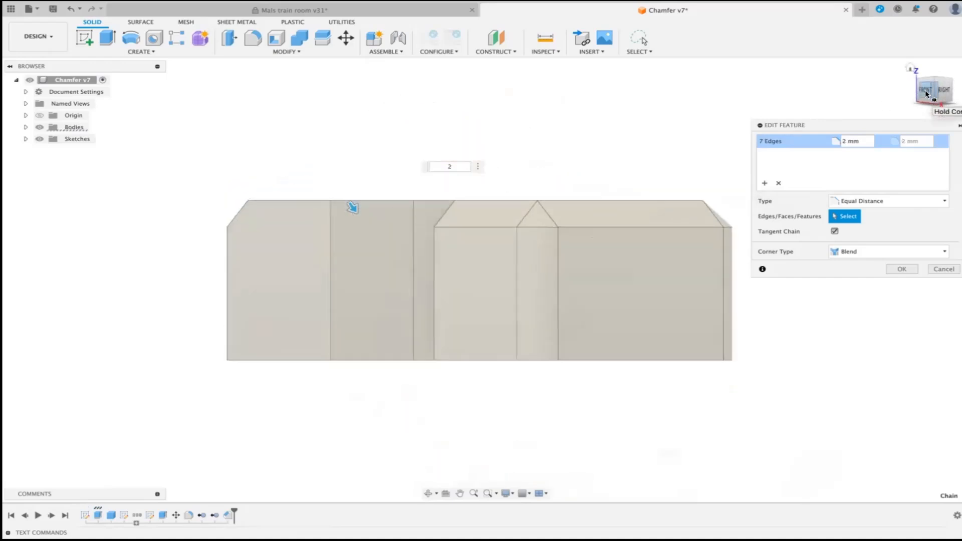
pyautogui.click(925, 90)
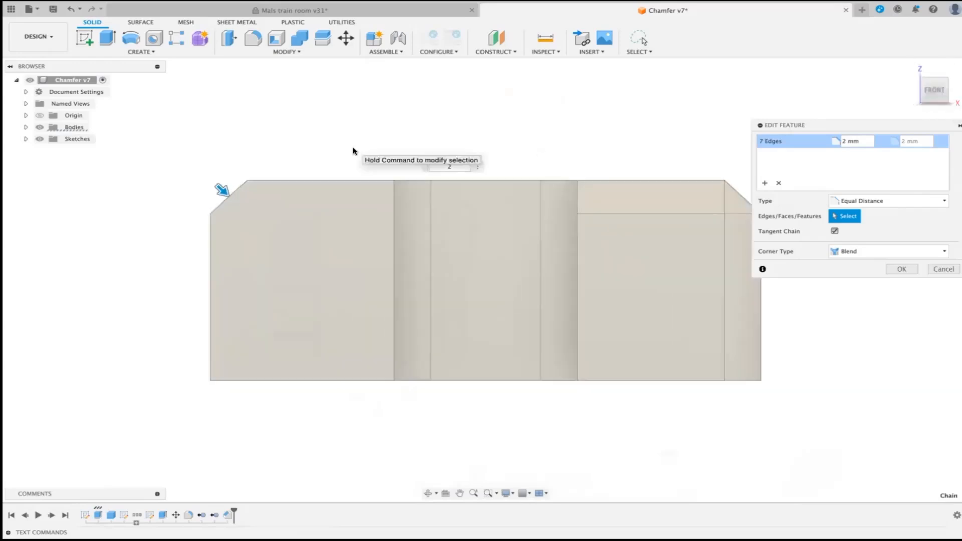
pyautogui.scroll(5, 353, 151)
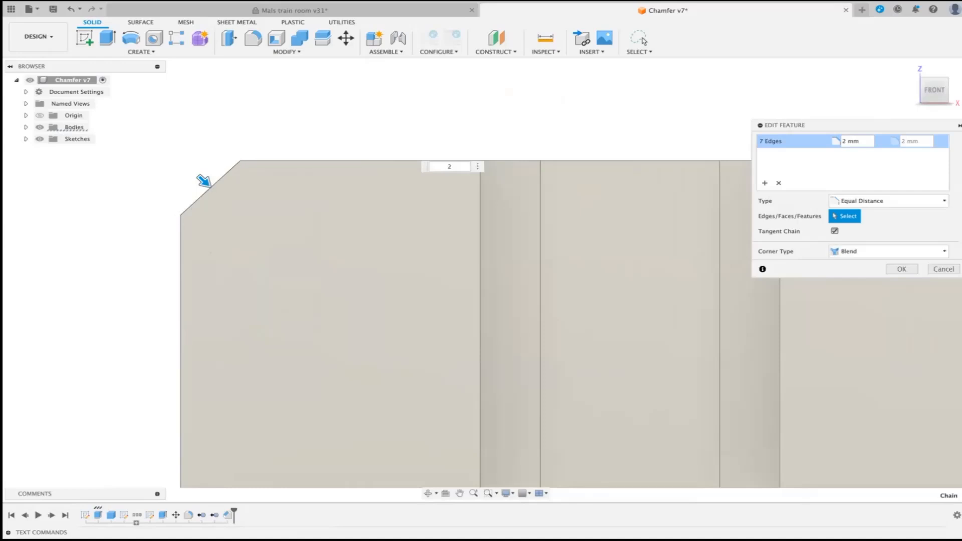
pyautogui.click(937, 201)
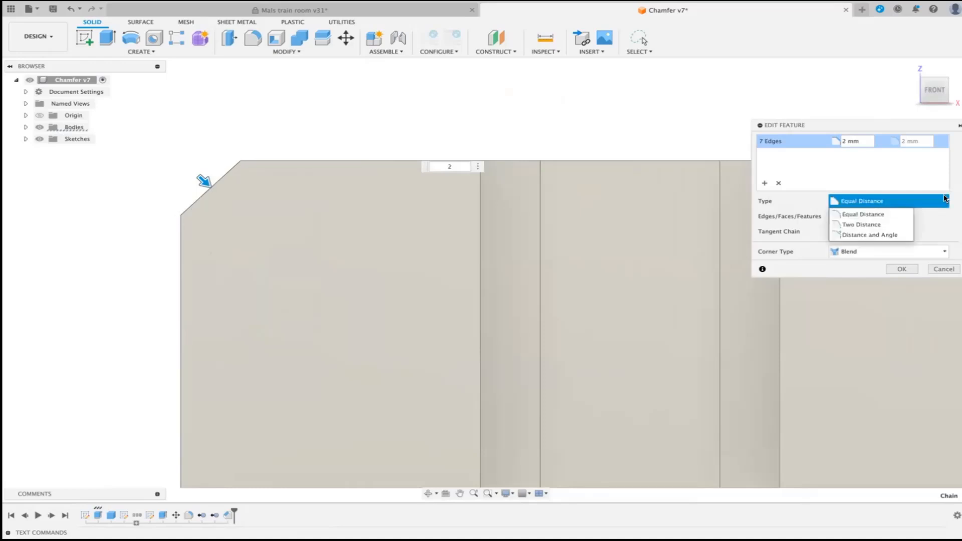
pyautogui.click(879, 225)
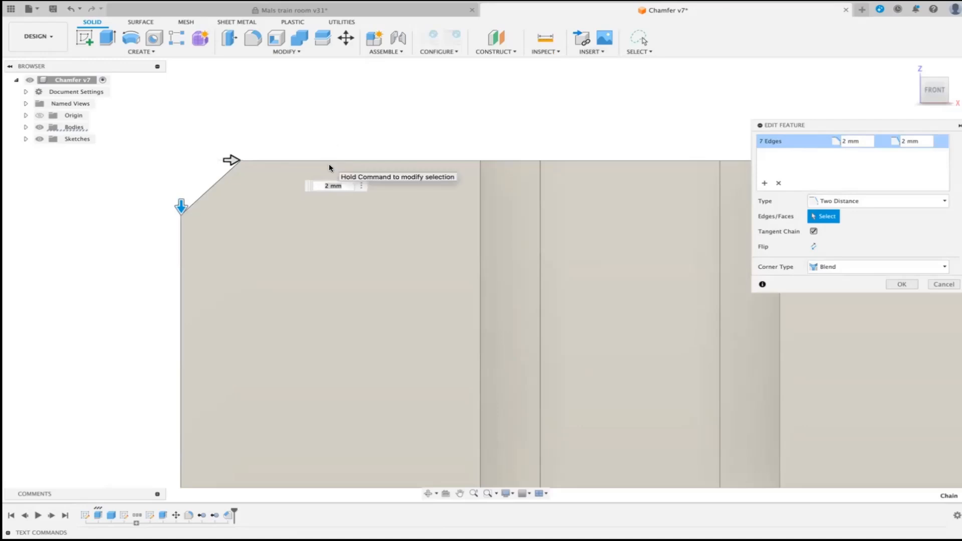
pyautogui.write('1')
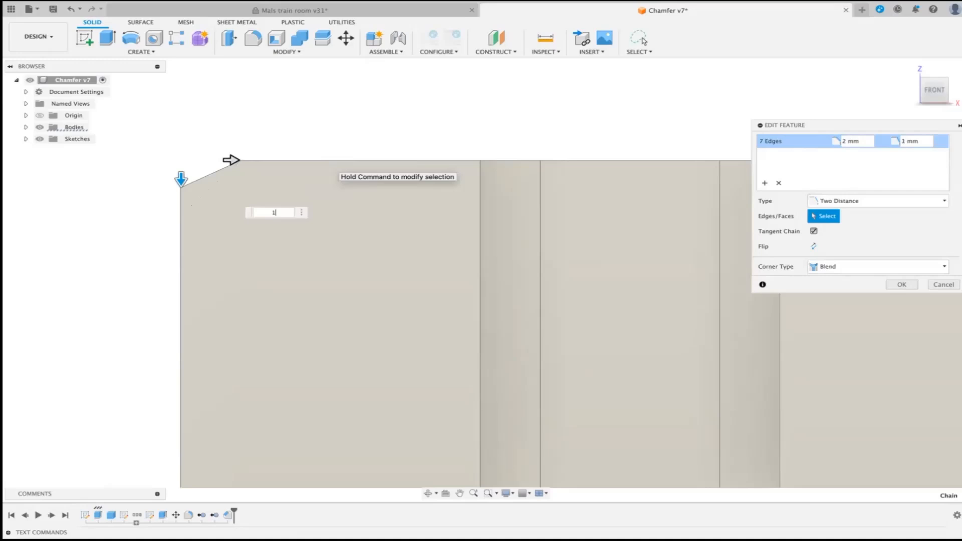
# Try 22 mm as the chamfer's second distance, set it to 12 mm instead, and inspect the sloped sides
pyautogui.write('22')
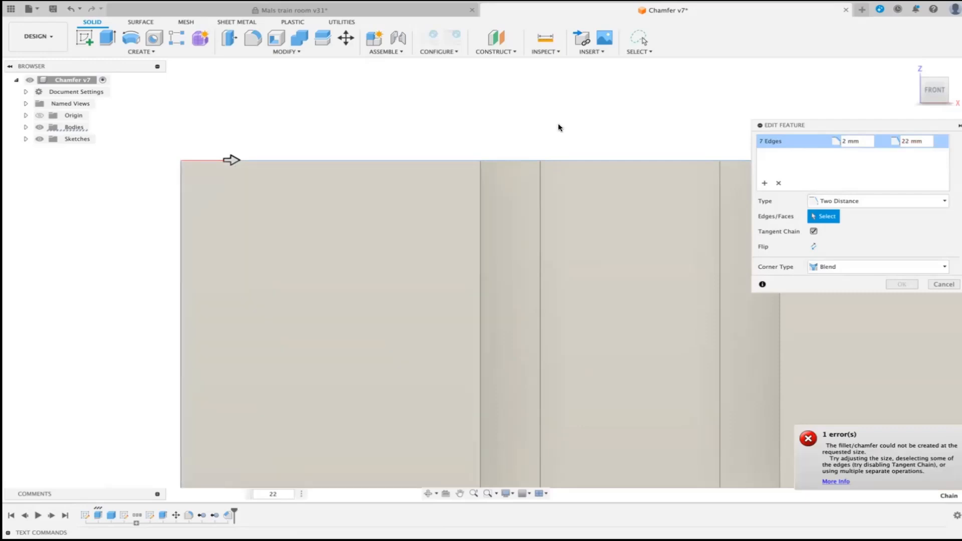
pyautogui.doubleClick(903, 141)
pyautogui.write('12')
pyautogui.press('Return')
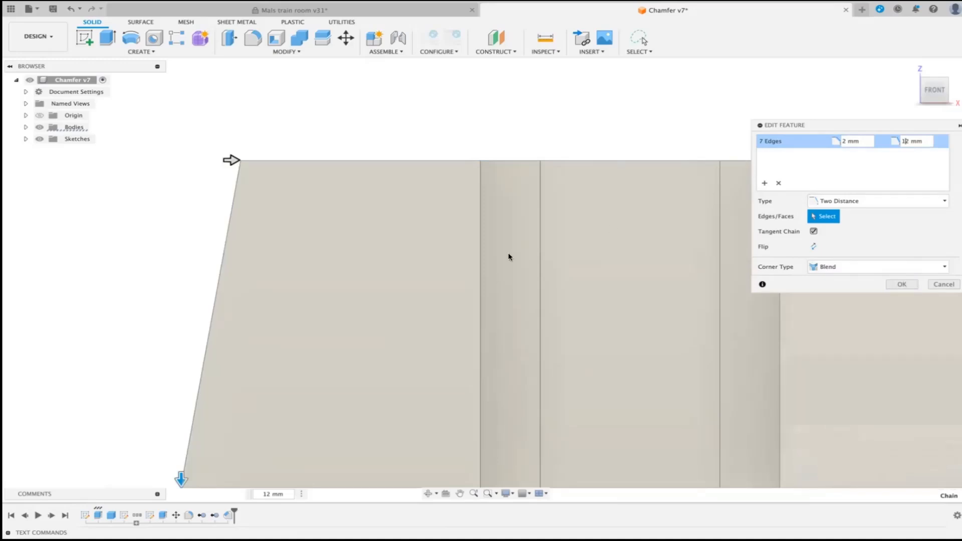
pyautogui.scroll(-3, 465, 268)
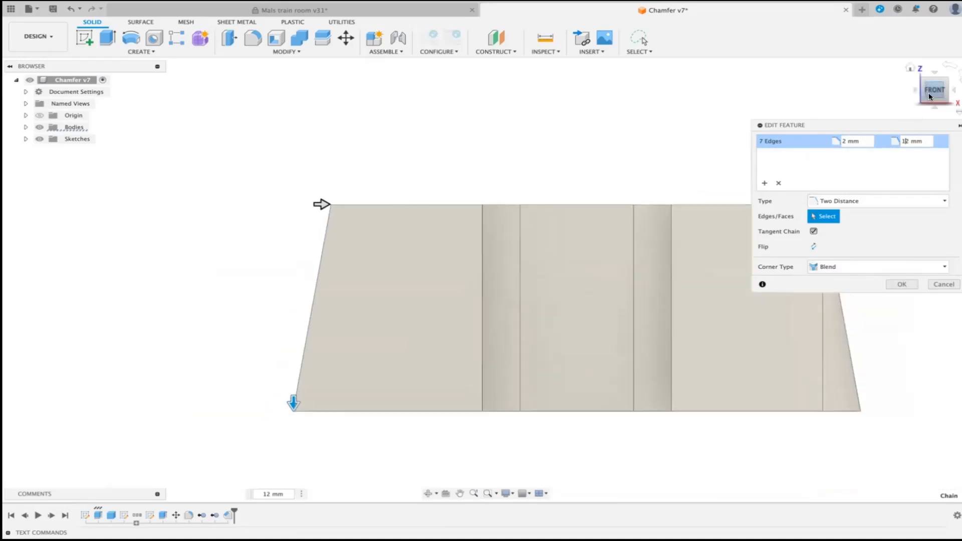
pyautogui.moveTo(930, 93); pyautogui.dragTo(947, 109)
pyautogui.keyDown('shift'); pyautogui.moveTo(322, 236); pyautogui.dragTo(416, 172, button='middle'); pyautogui.keyUp('shift')
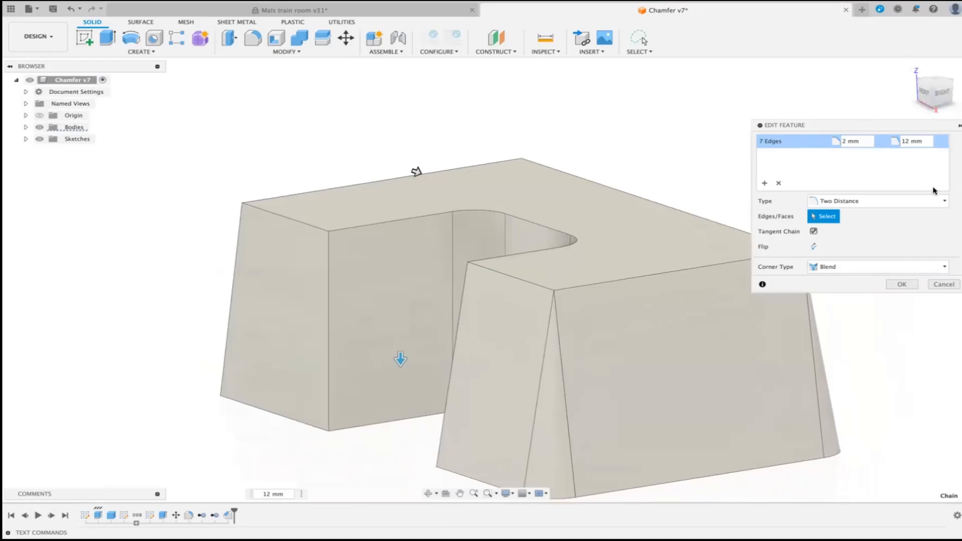
# Change the chamfer type to Distance and Angle and set the angle to 30 degrees
pyautogui.click(944, 203)
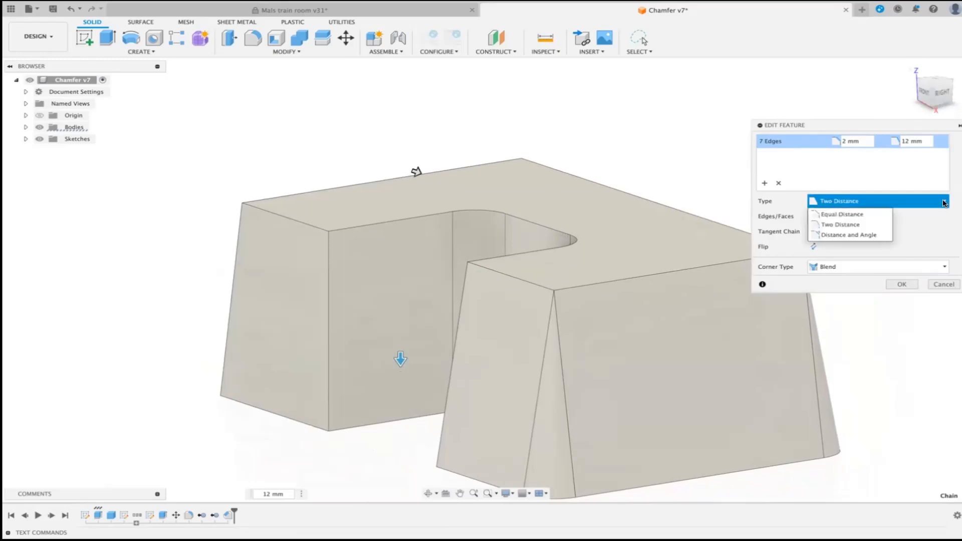
pyautogui.click(862, 235)
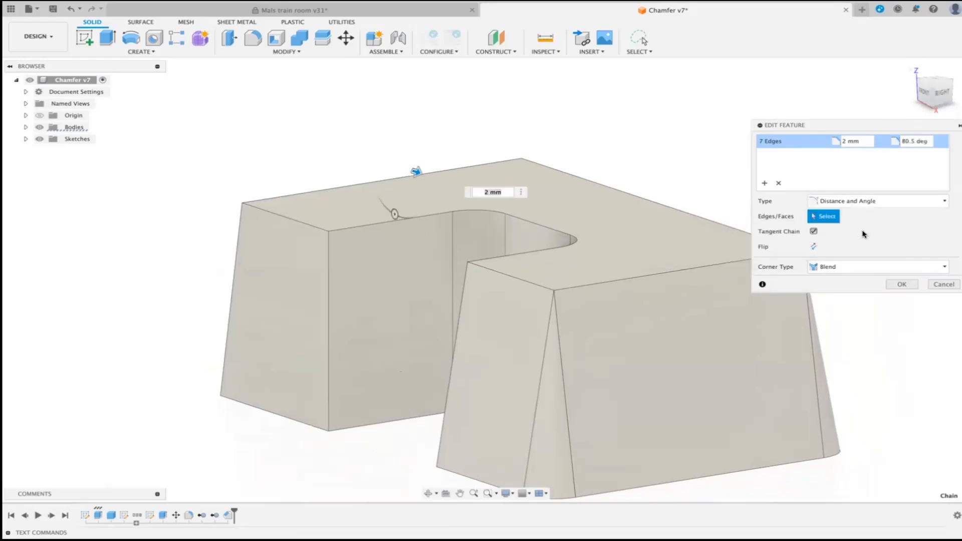
pyautogui.click(922, 99)
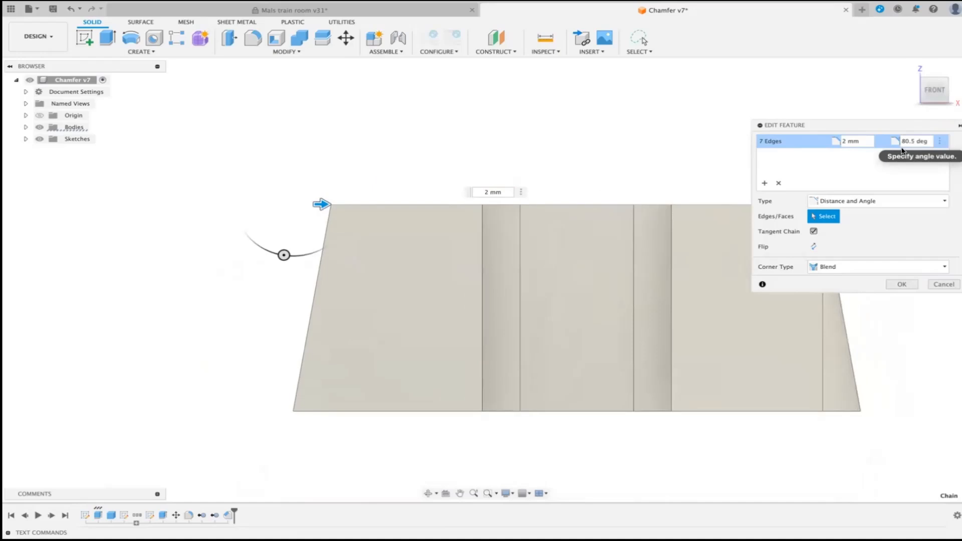
pyautogui.moveTo(283, 254); pyautogui.dragTo(250, 230)
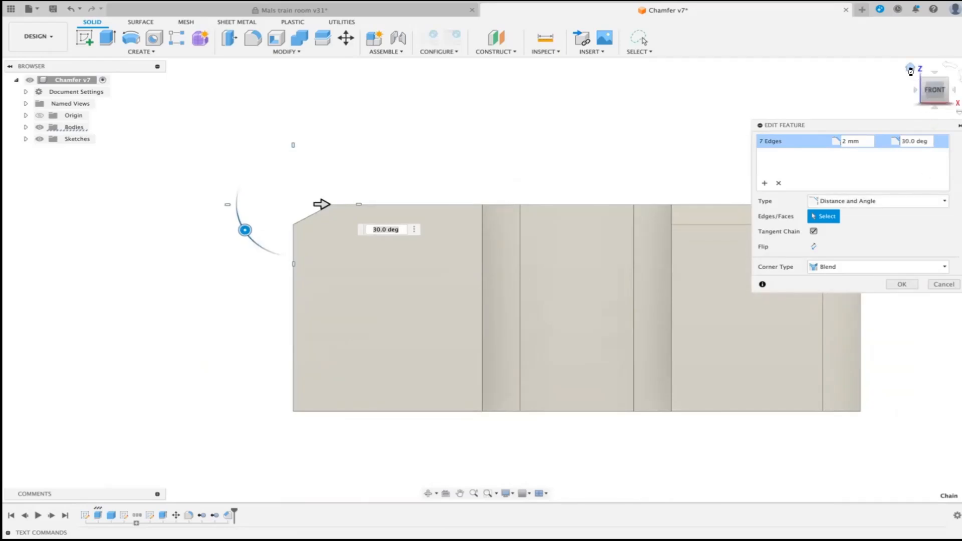
# Turn off Tangent Chain, replace the selection with only the block's straight left top edge, and chamfer it 2 mm as Equal Distance
pyautogui.click(910, 71)
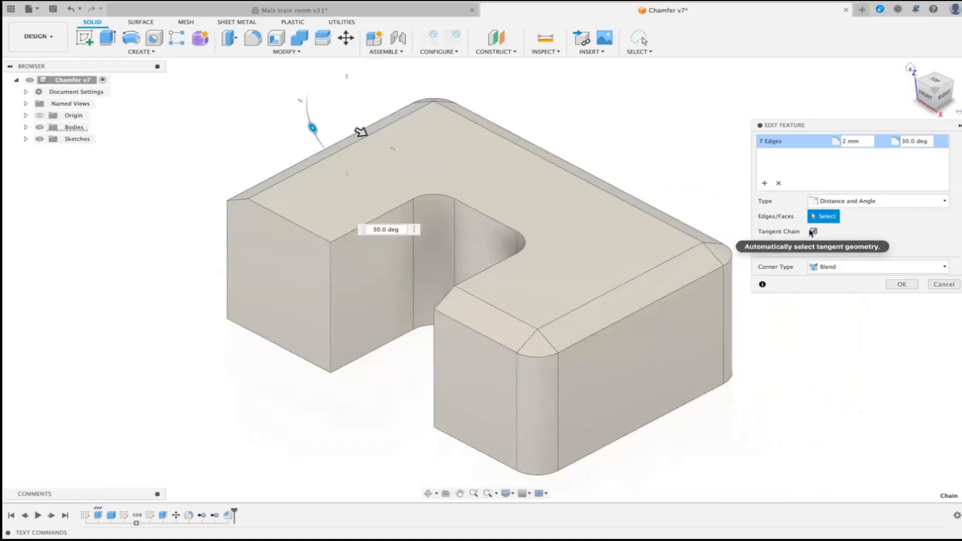
pyautogui.click(813, 231)
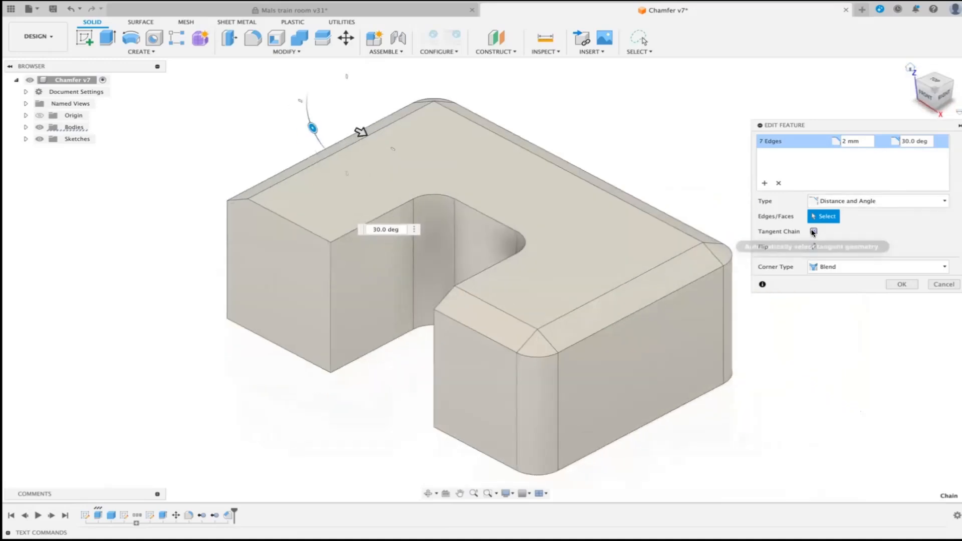
pyautogui.click(776, 183)
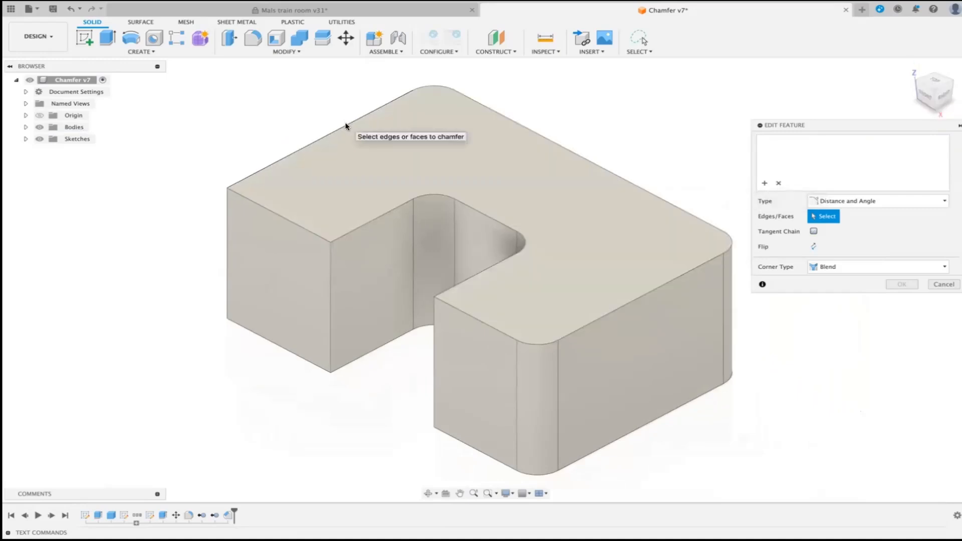
pyautogui.click(346, 126)
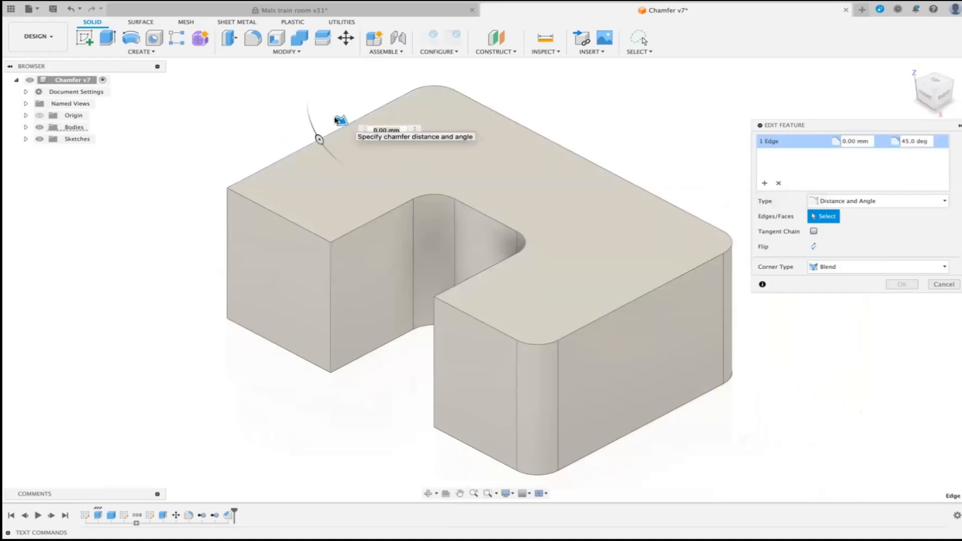
pyautogui.click(945, 203)
pyautogui.click(852, 215)
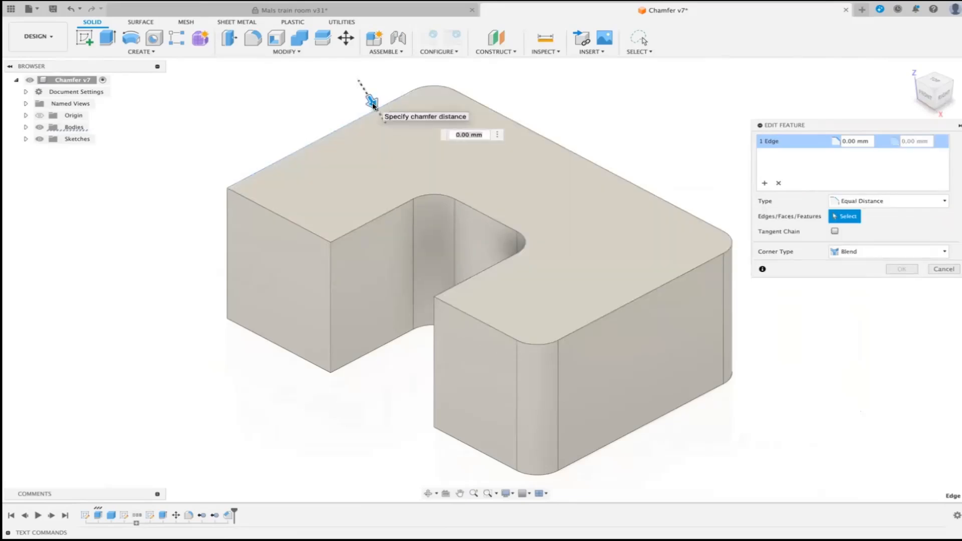
pyautogui.write('2')
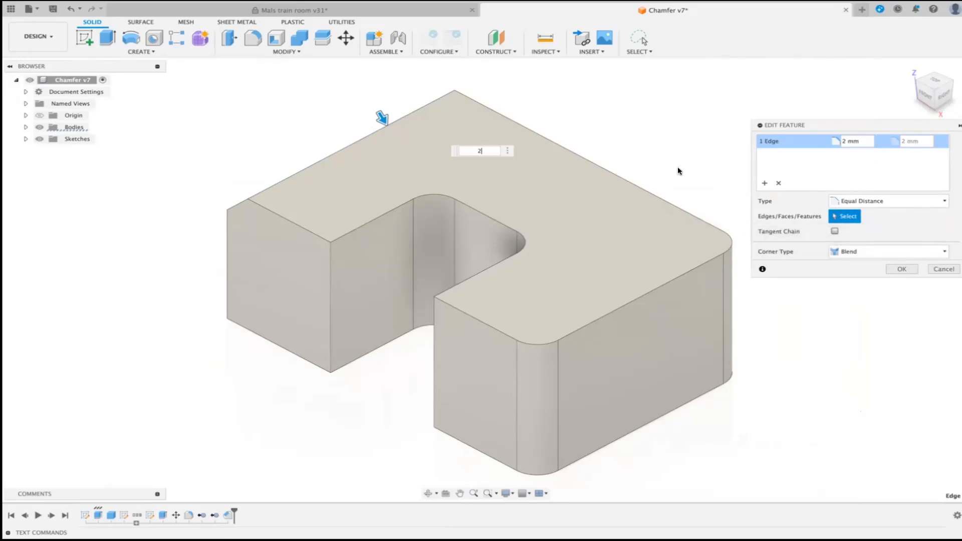
# Clear the edge selection, turn on Tangent Chain, and chamfer the chain from the left top edge at 2 mm
pyautogui.click(778, 182)
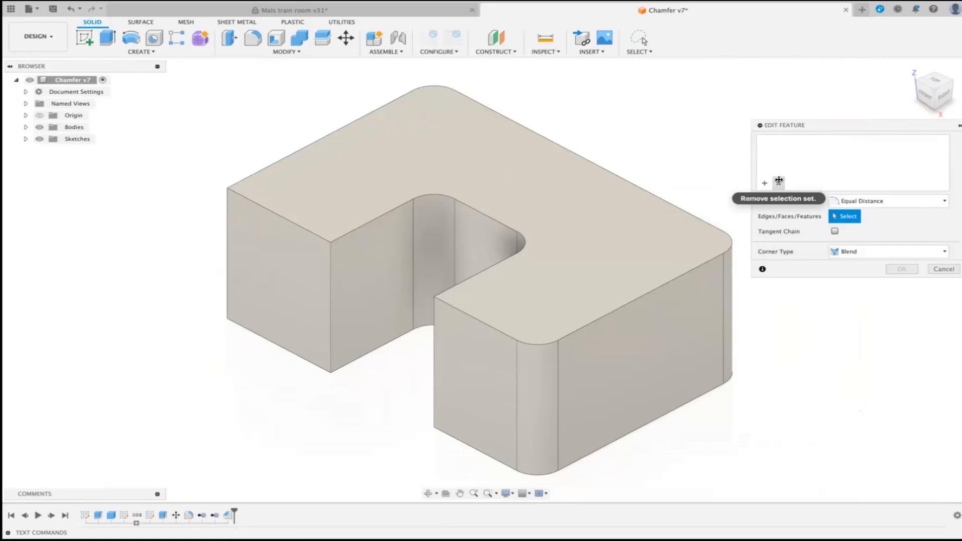
pyautogui.click(834, 231)
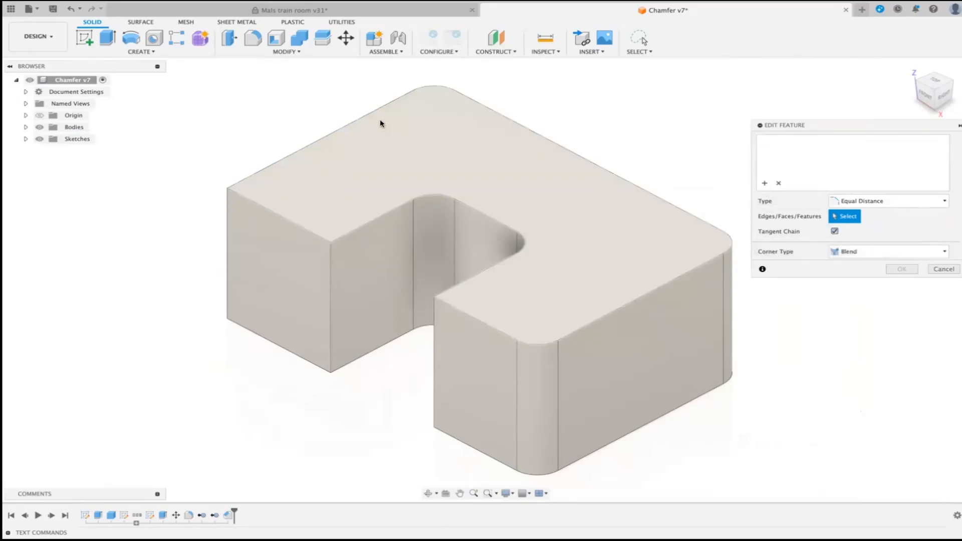
pyautogui.click(354, 122)
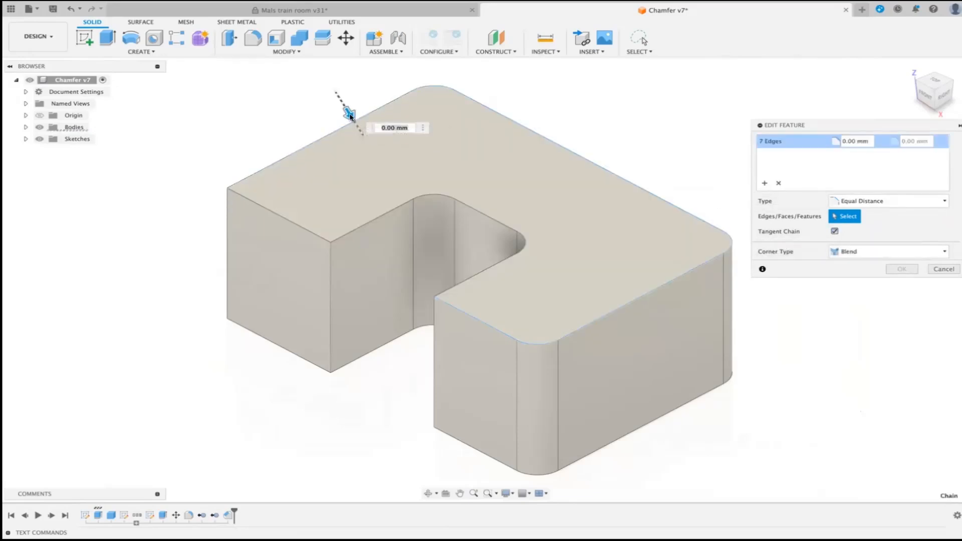
pyautogui.write('2')
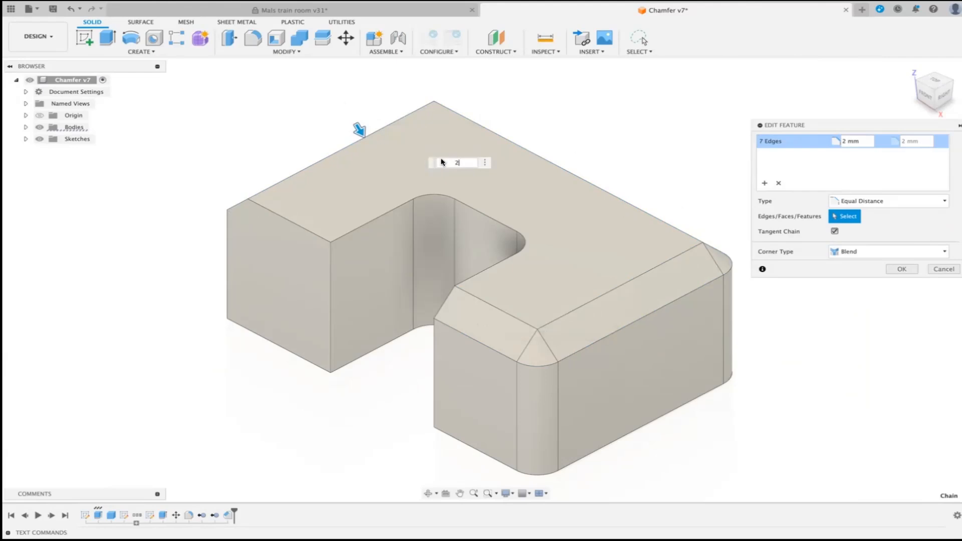
# Without Tangent Chain, try a 2 mm chamfer on only the left and right straight top edges, then discard the chamfer edits
pyautogui.click(779, 184)
pyautogui.click(835, 231)
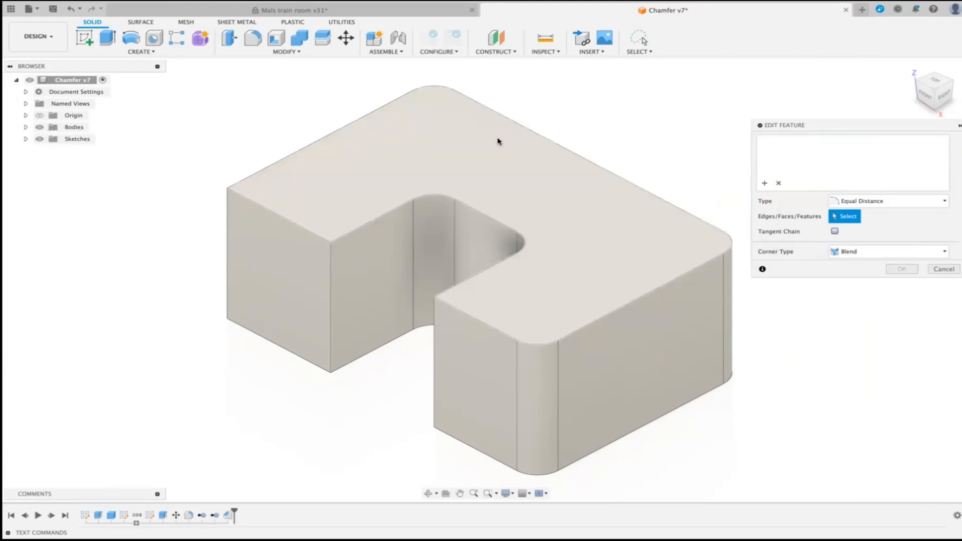
pyautogui.click(346, 126)
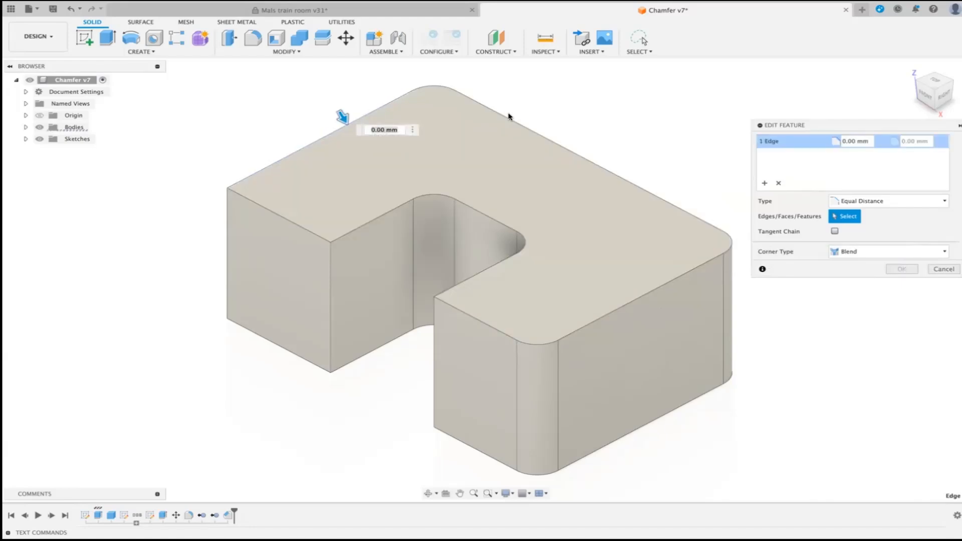
pyautogui.click(652, 288)
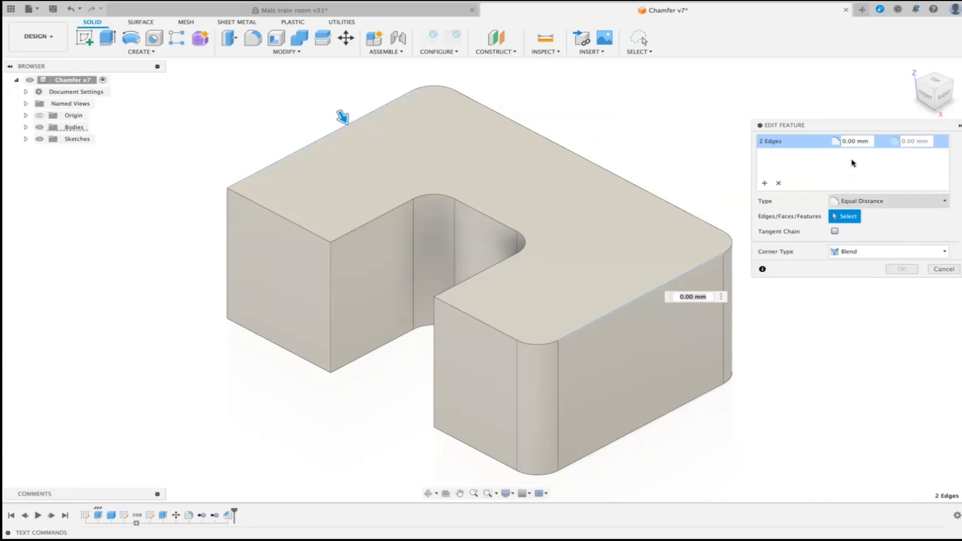
pyautogui.doubleClick(851, 141)
pyautogui.write('2')
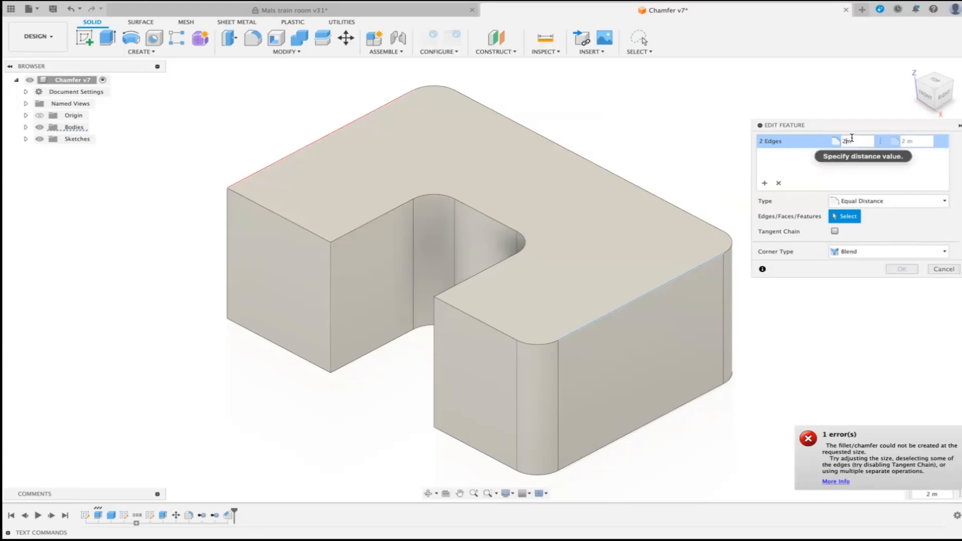
pyautogui.write('m')
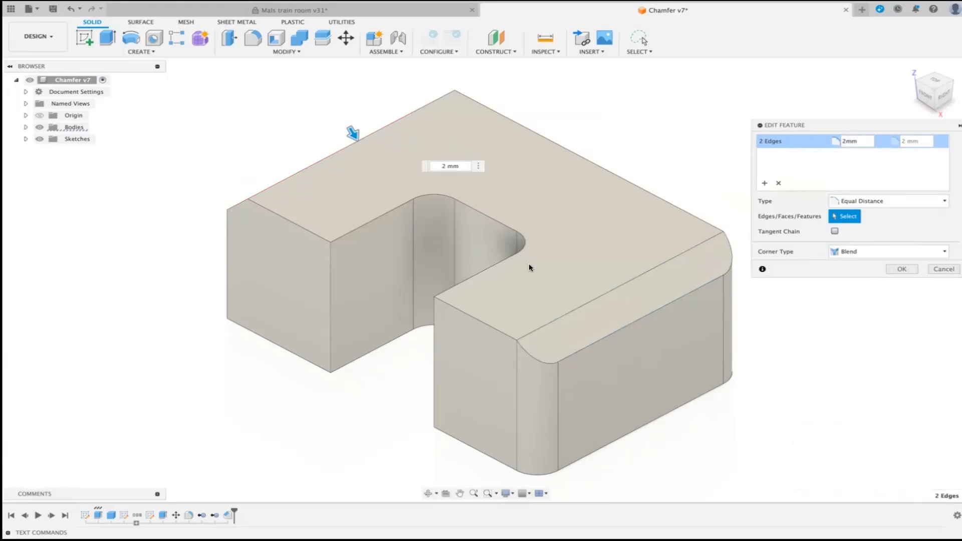
pyautogui.click(939, 271)
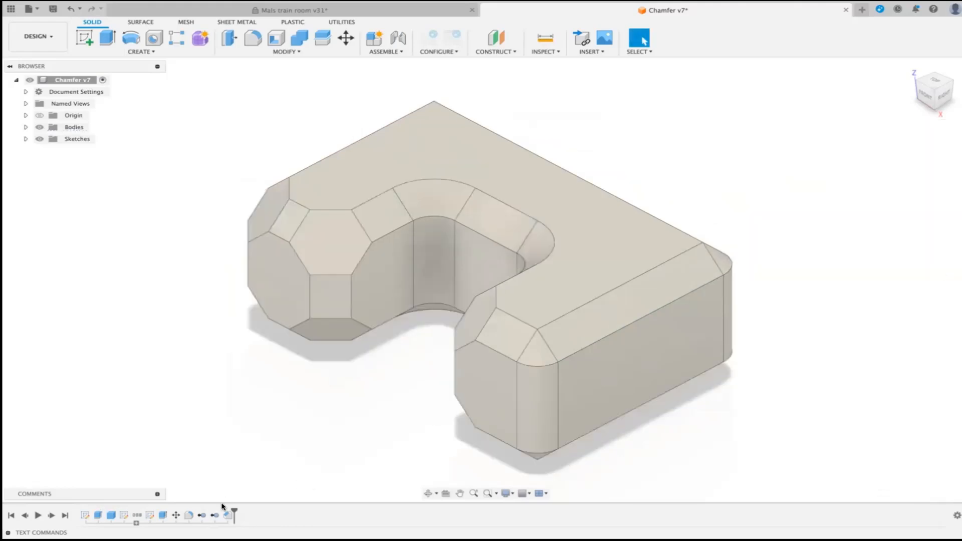
# Hide the Type body, show the Corner Type body, and fit it in the view
pyautogui.click(25, 128)
pyautogui.click(49, 138)
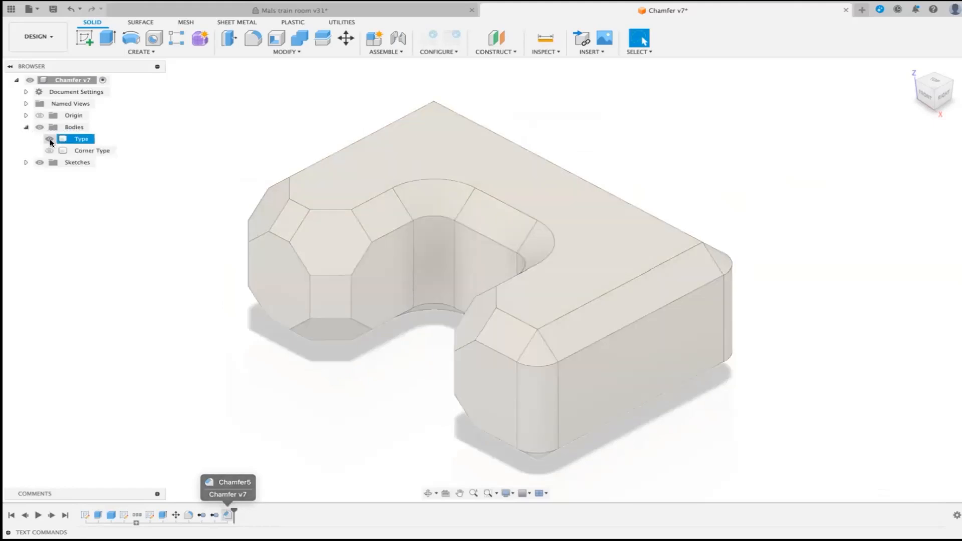
pyautogui.click(49, 151)
pyautogui.press('F6')
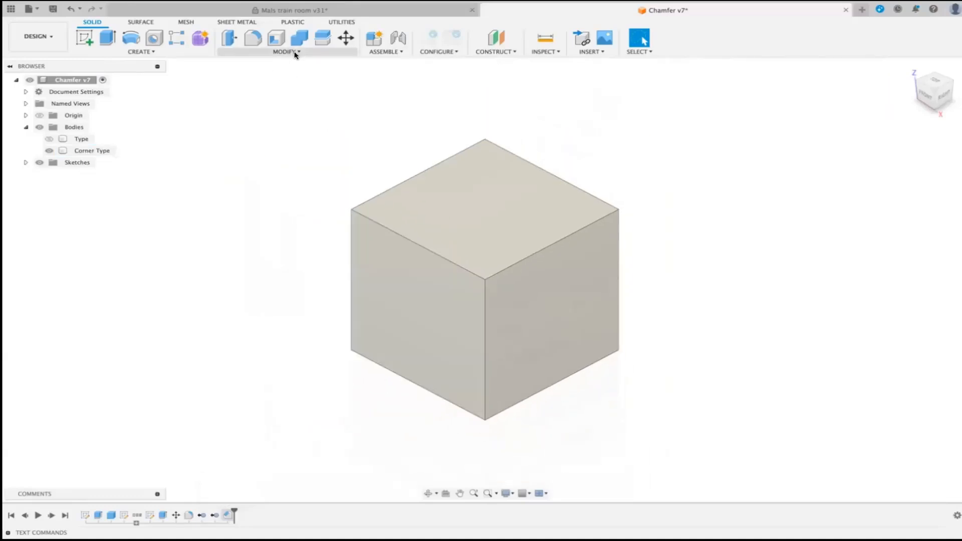
# Start an Equal Distance chamfer on the whole box feature of the Corner Type body with a distance of 2 mm
pyautogui.click(296, 51)
pyautogui.click(245, 85)
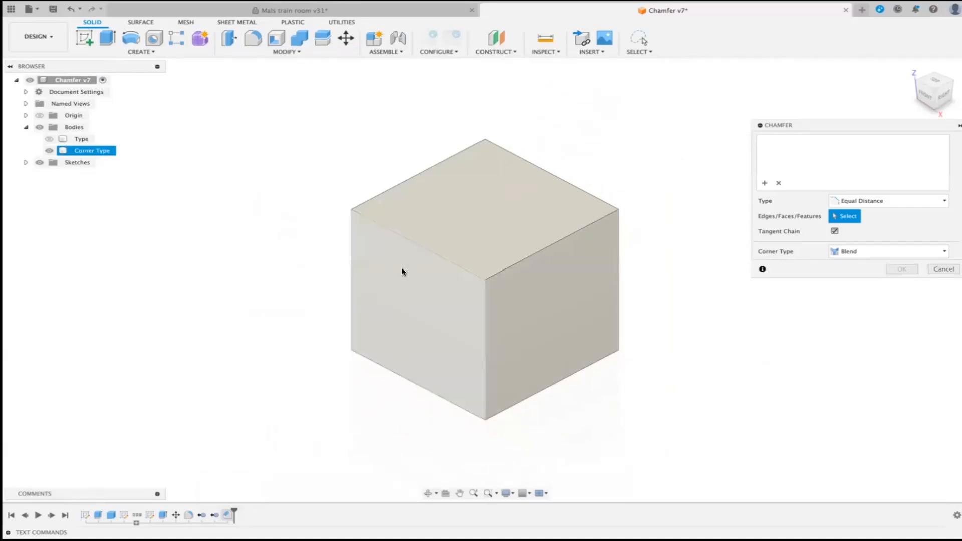
pyautogui.click(110, 514)
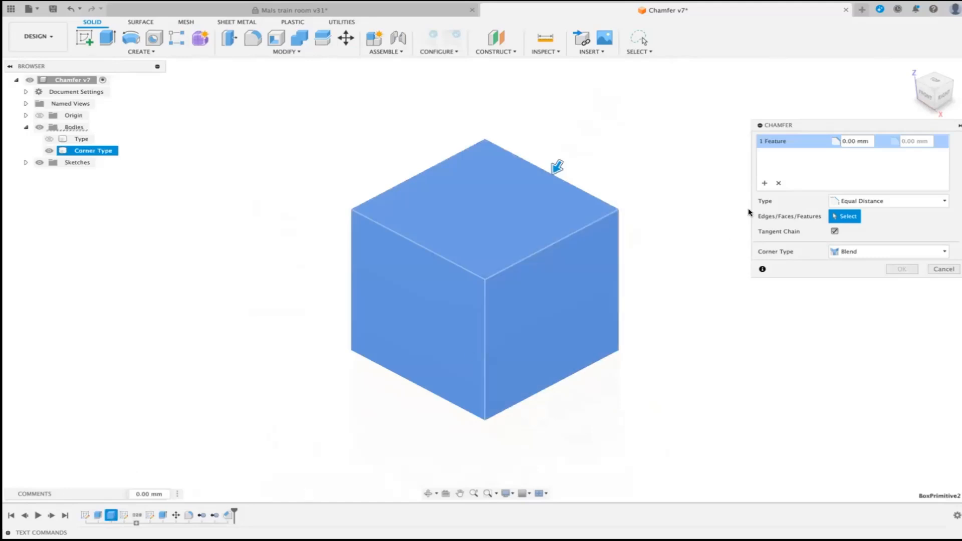
pyautogui.moveTo(854, 140); pyautogui.dragTo(833, 139)
pyautogui.write('2')
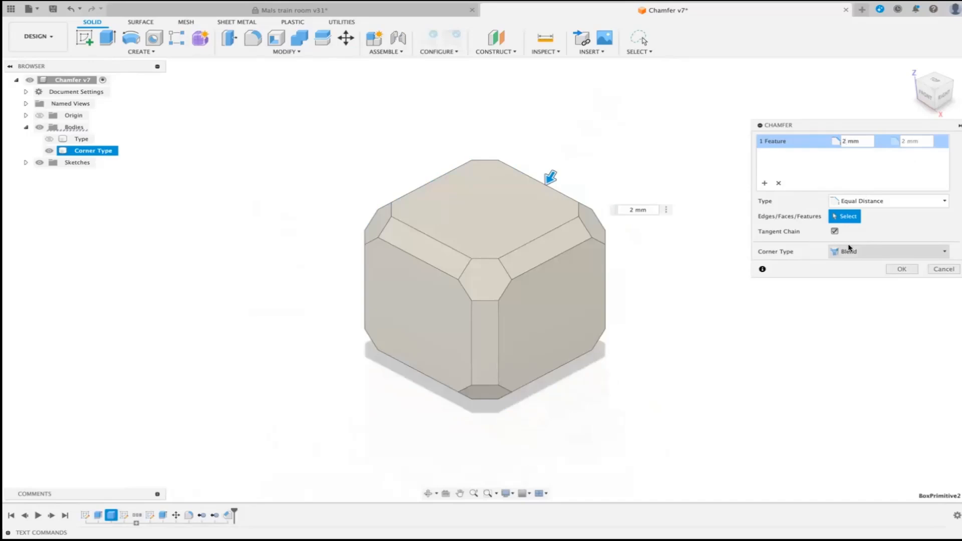
# Try the Chamfer corner type and the Miter corner type on the box's chamfered corners
pyautogui.click(943, 252)
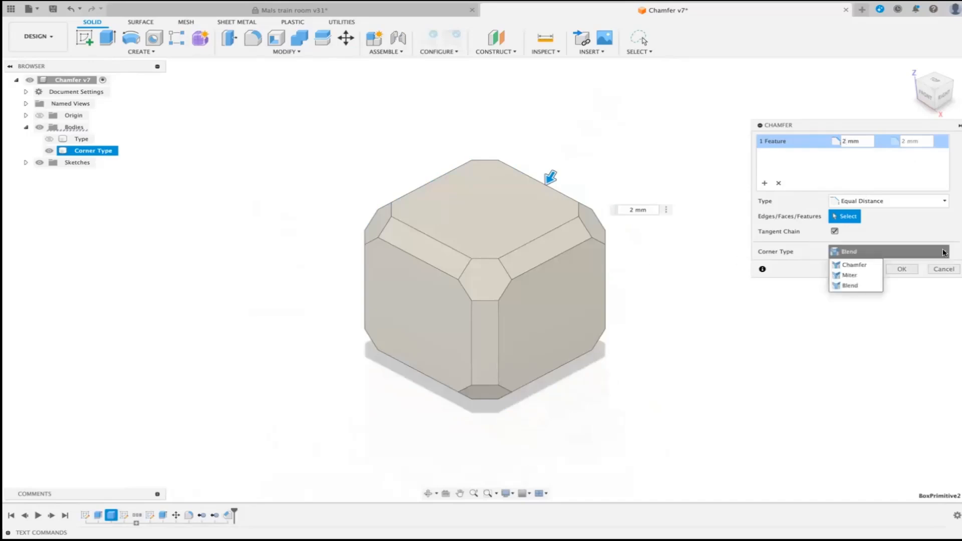
pyautogui.click(856, 264)
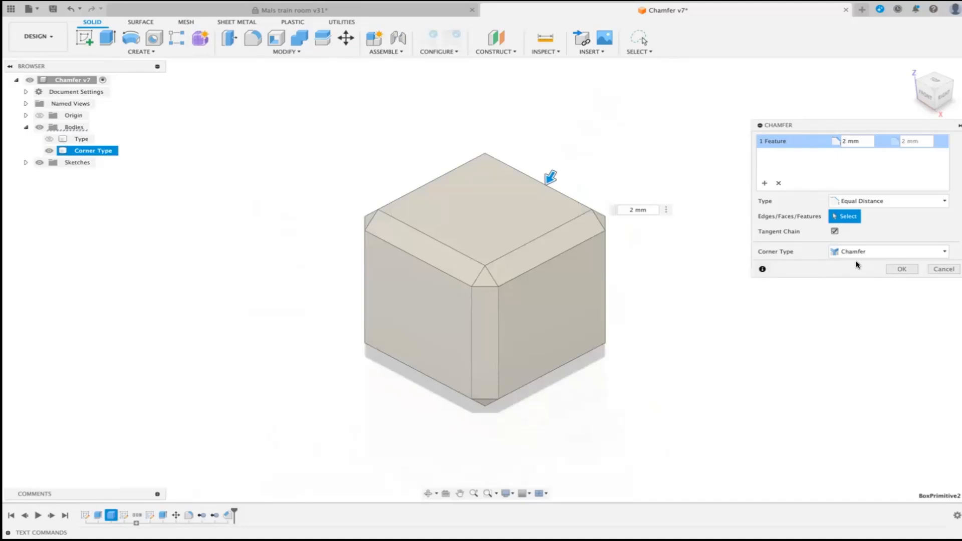
pyautogui.click(937, 251)
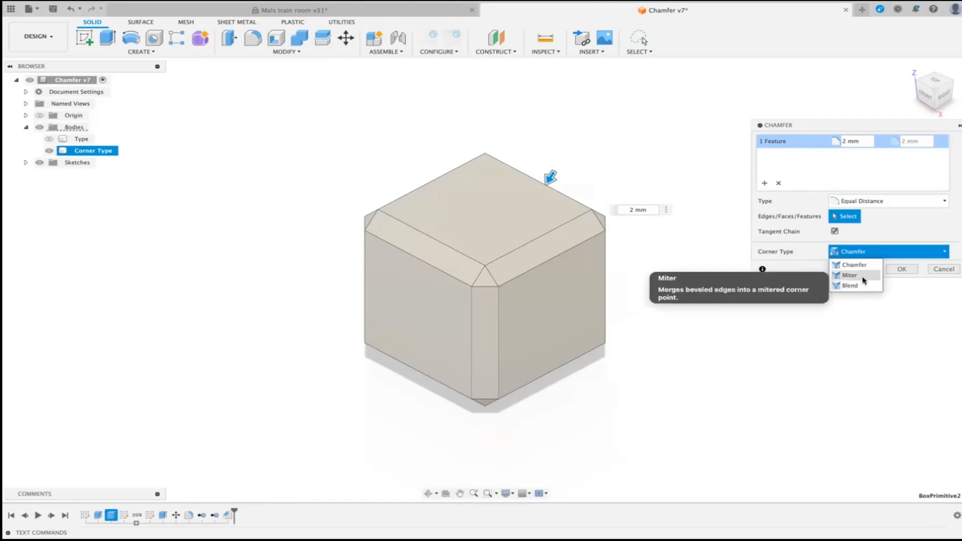
pyautogui.click(862, 281)
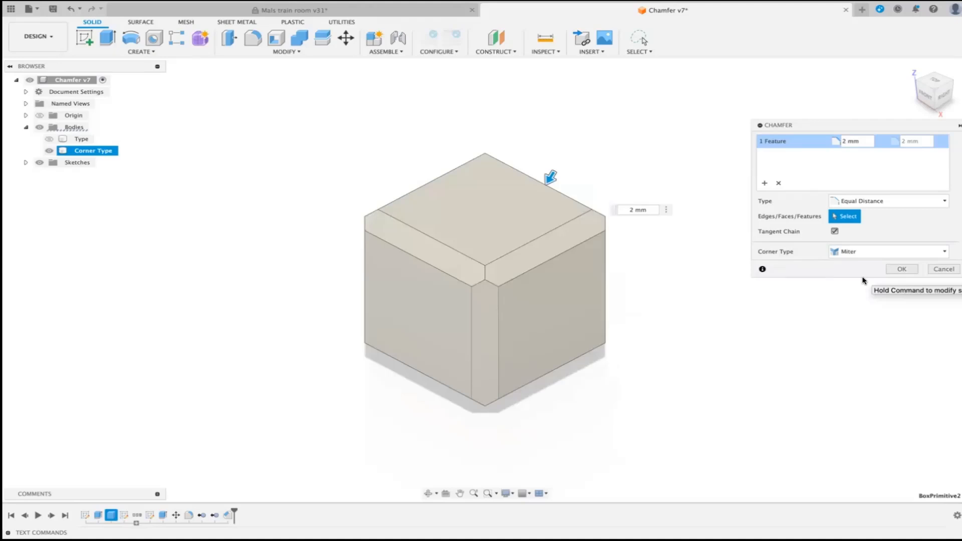
# Set the corner type to Blend and apply the chamfer to the box
pyautogui.click(944, 251)
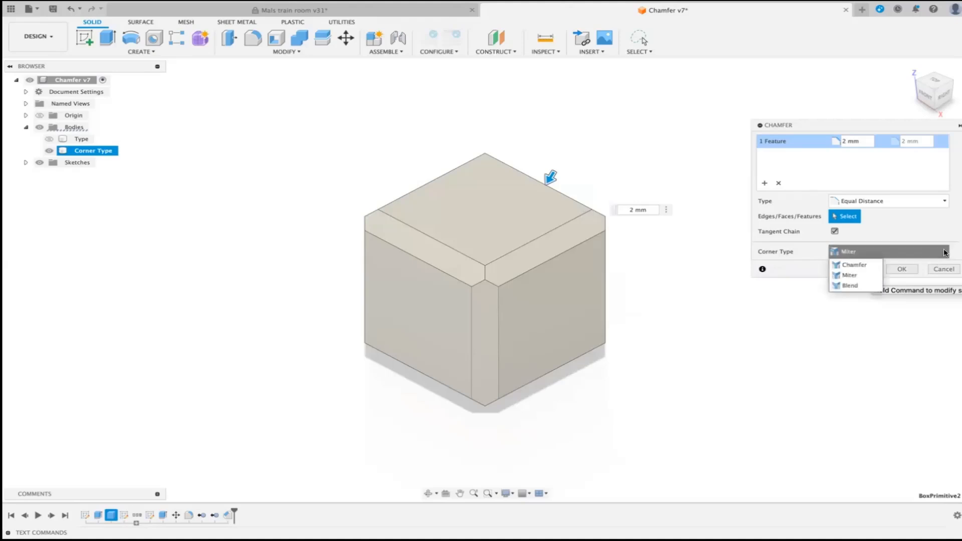
pyautogui.click(850, 286)
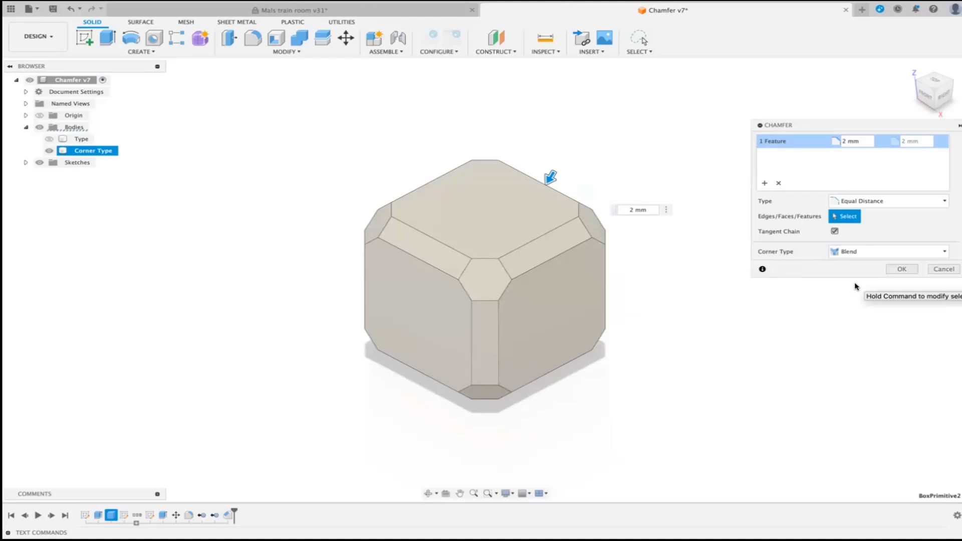
pyautogui.click(898, 270)
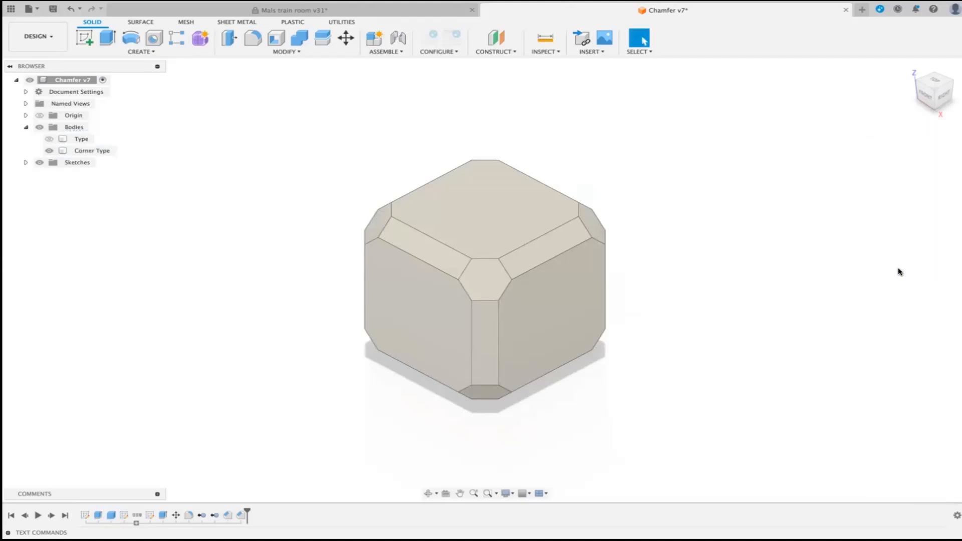